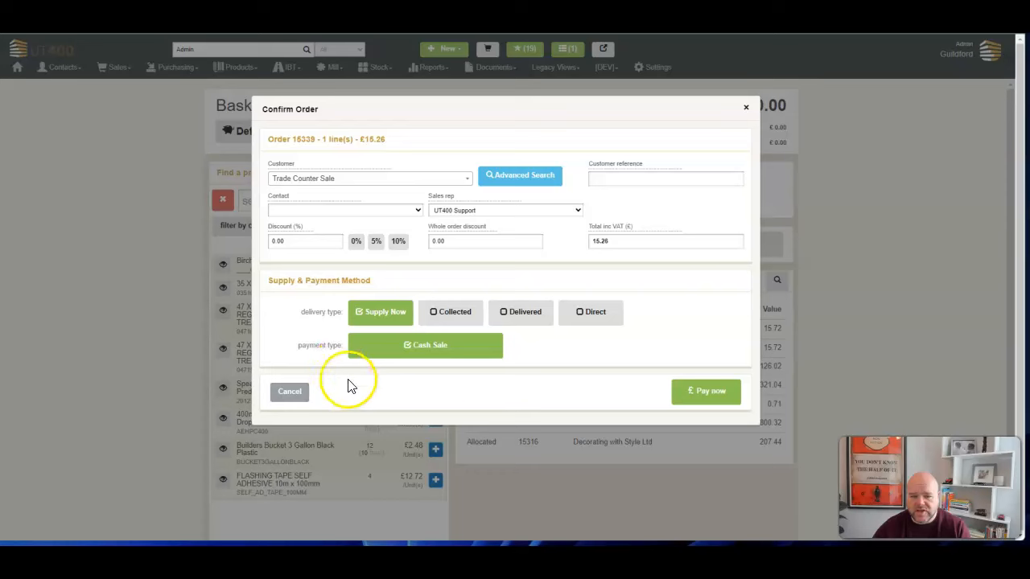
# - Pay the Trade Counter Sale order in full by card
pyautogui.click(701, 392)
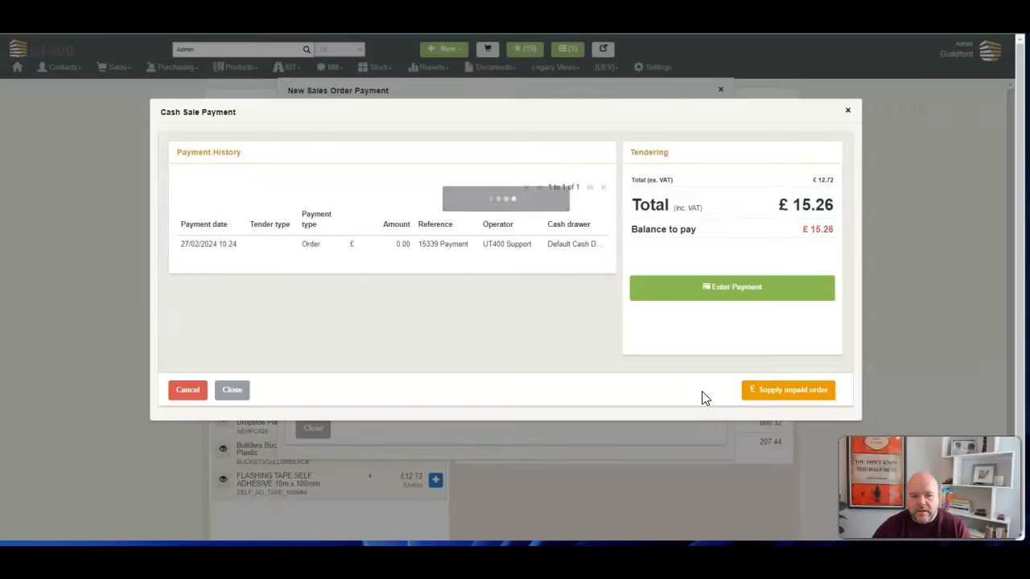
pyautogui.click(704, 292)
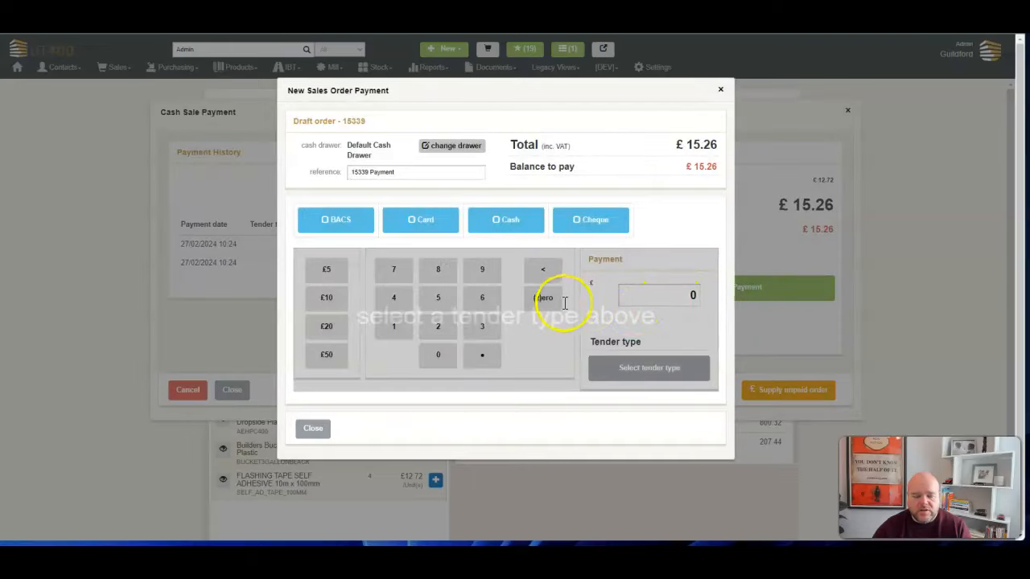
pyautogui.click(414, 225)
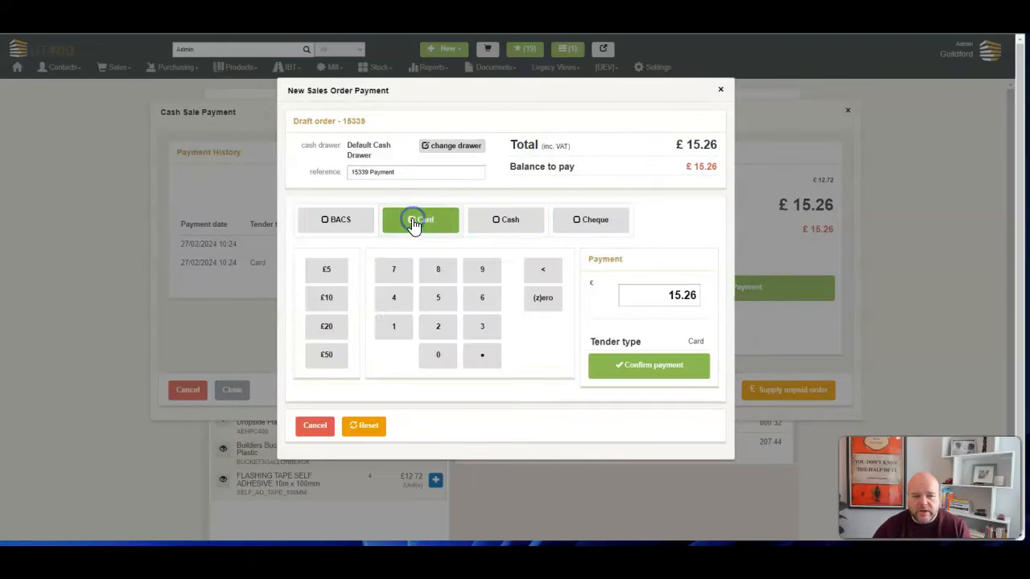
pyautogui.click(654, 366)
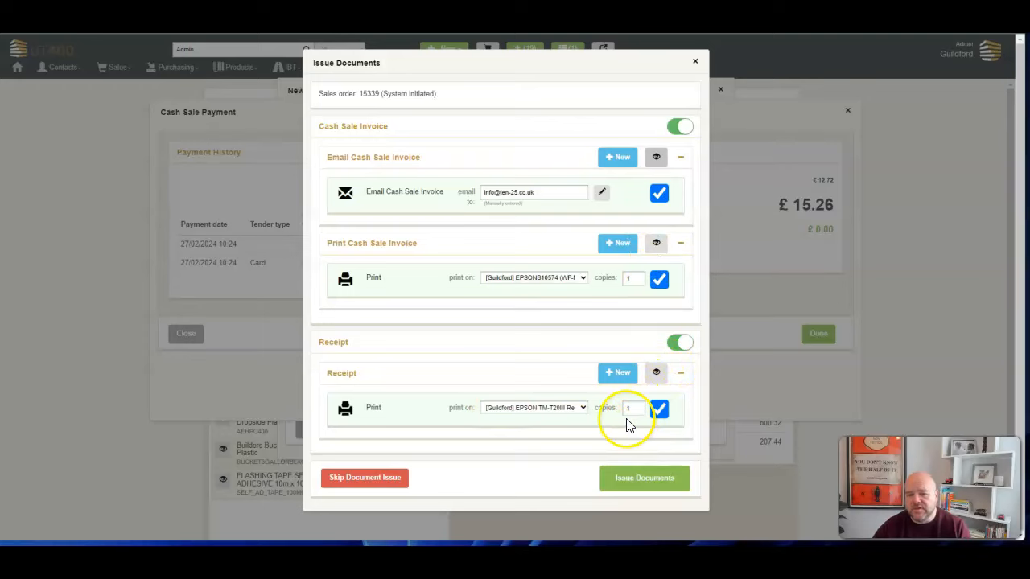
# - Exclude the printed receipt, issue the cash sale invoice by email and print, and complete the sale
pyautogui.click(659, 412)
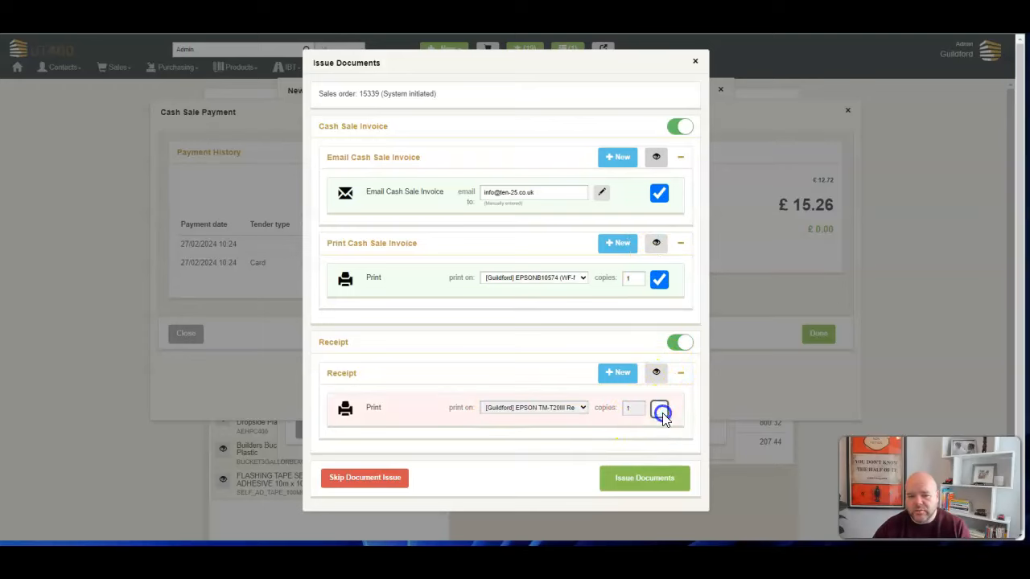
pyautogui.click(652, 480)
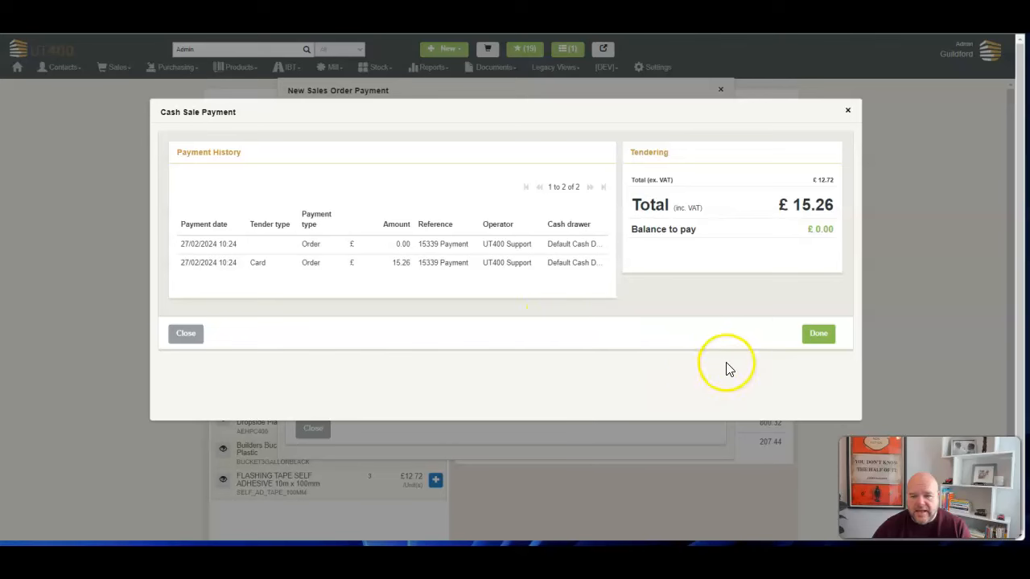
pyautogui.click(821, 335)
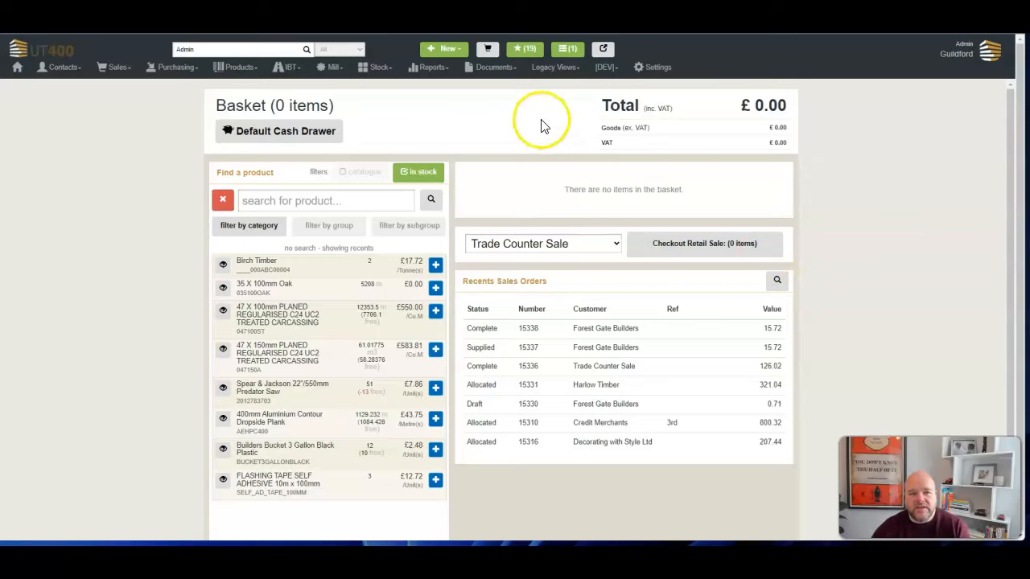
# - Create a new sales order for Forest Gate Builders with delivery type Delivered and payment type Pay on Account
pyautogui.click(442, 50)
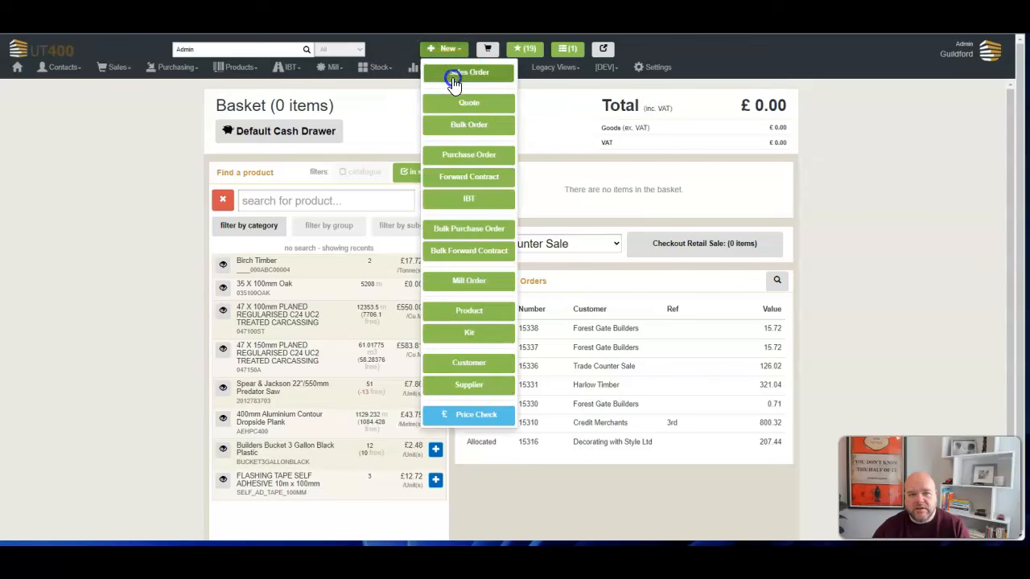
pyautogui.click(450, 74)
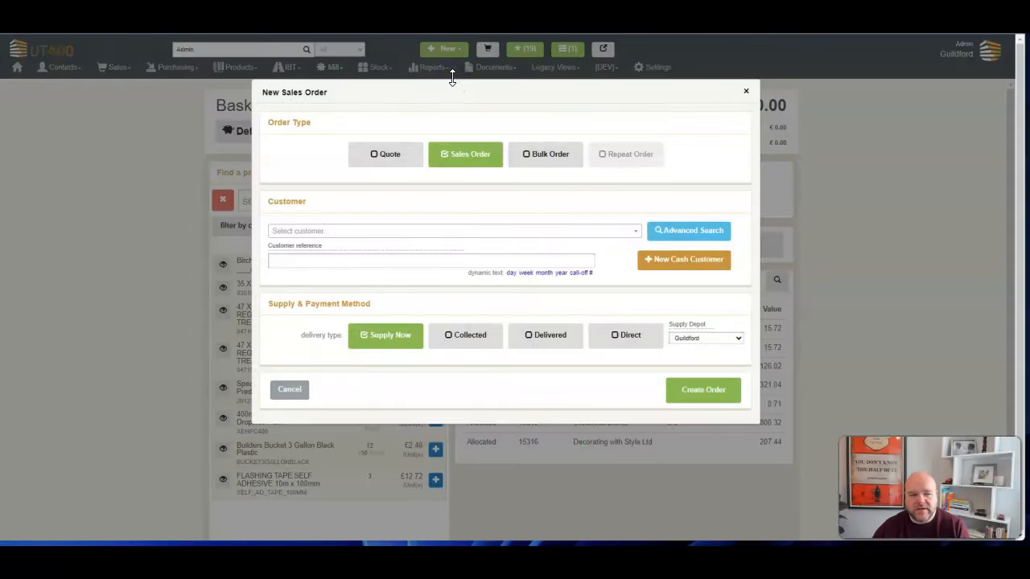
pyautogui.click(282, 232)
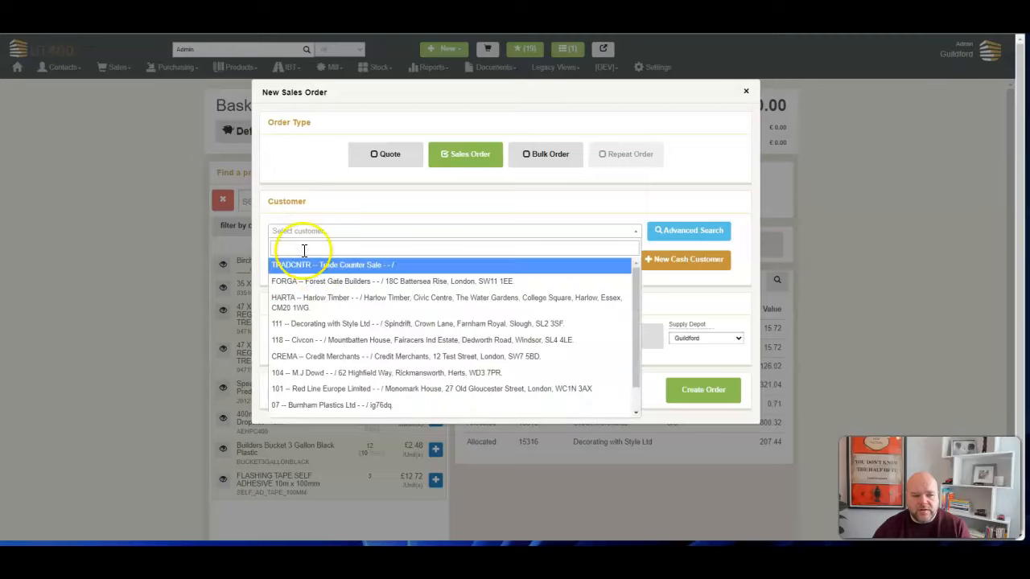
pyautogui.click(322, 281)
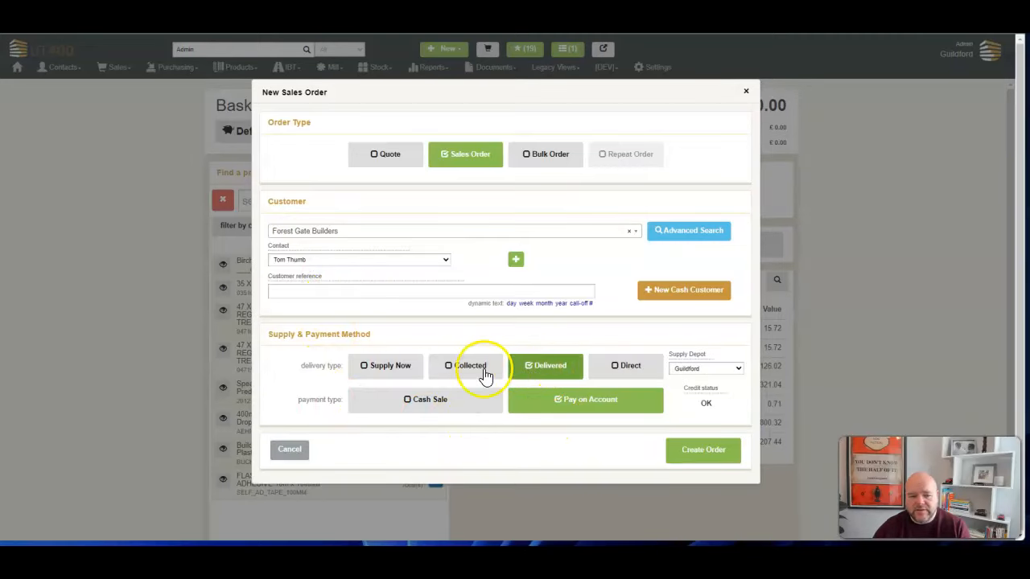
pyautogui.click(703, 449)
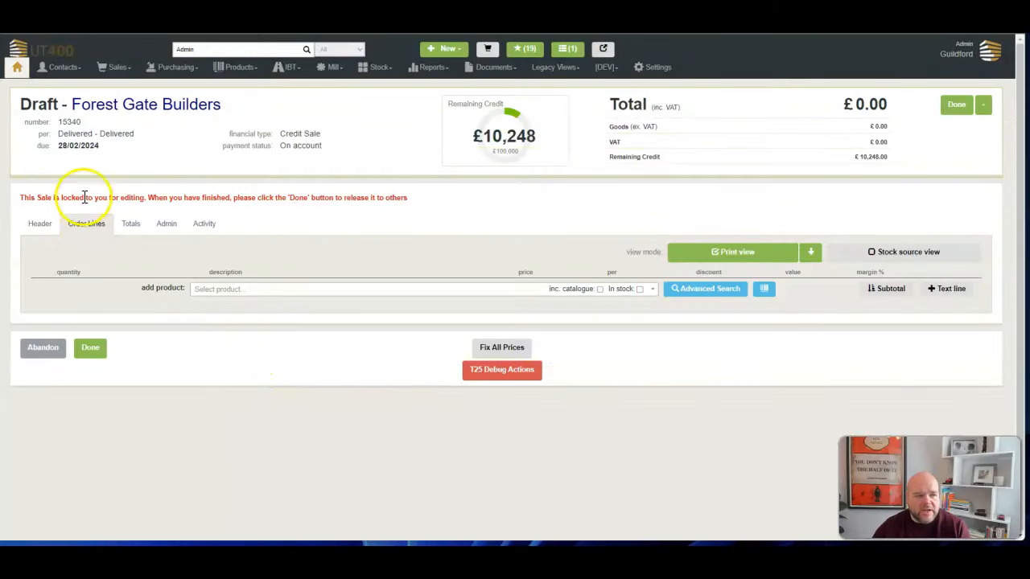
# - Add 1 unit of FLASHING TAPE SELF ADHESIVE 10m x 100mm to the order lines
pyautogui.click(225, 288)
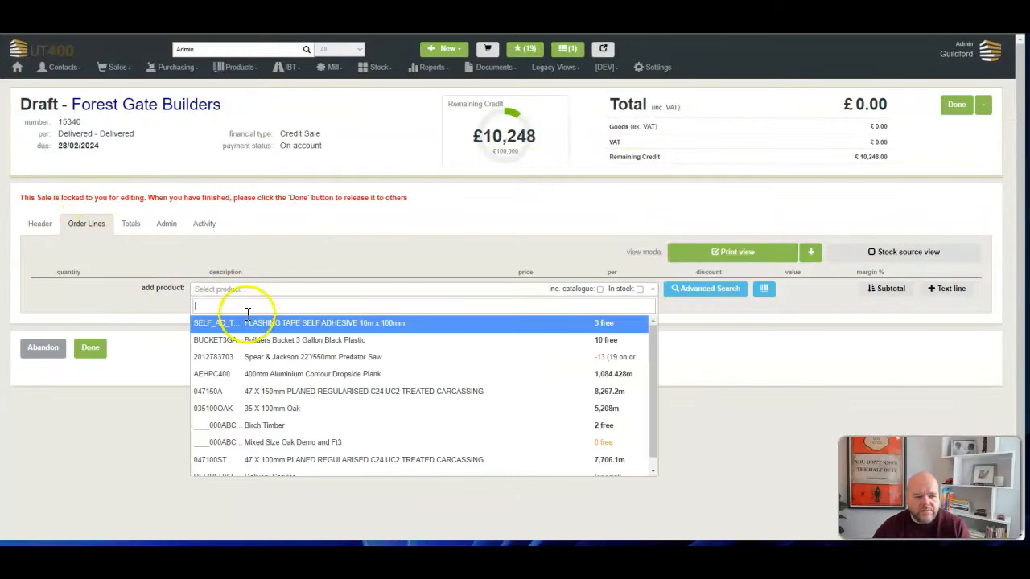
pyautogui.click(254, 325)
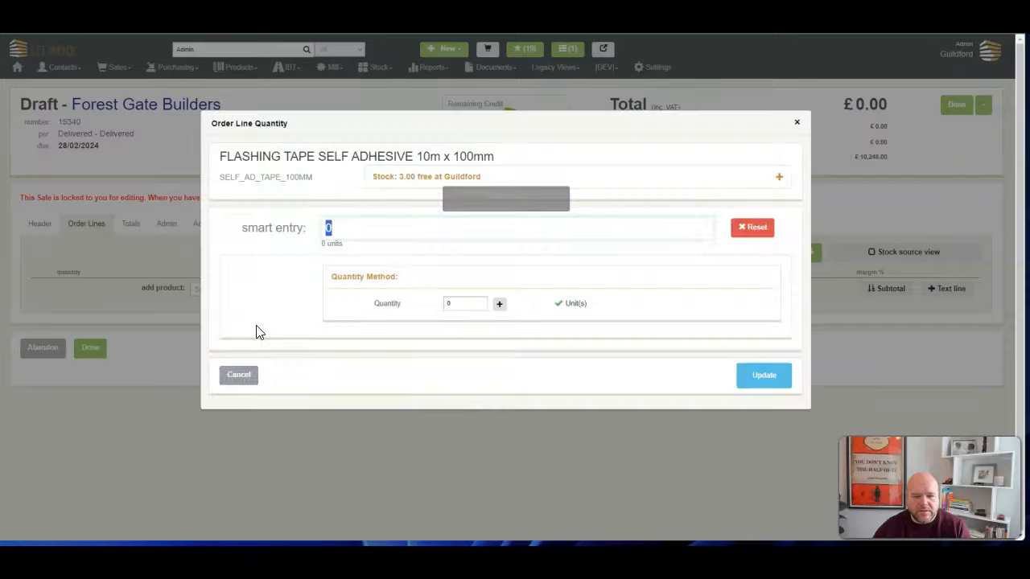
pyautogui.write('1')
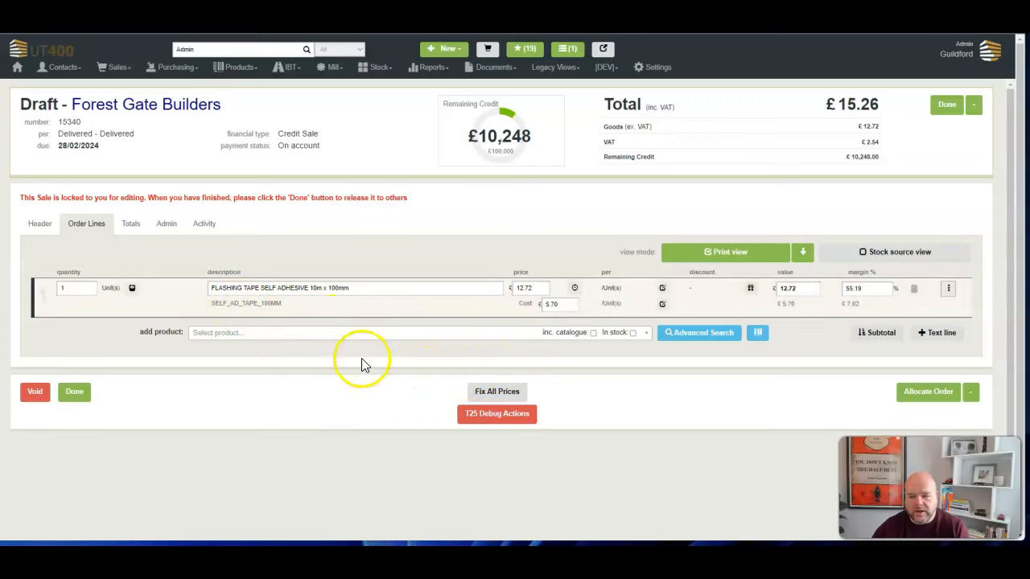
# - Confirm the on-account order using Quick dispatch, keeping its delivery and payment settings
pyautogui.click(972, 392)
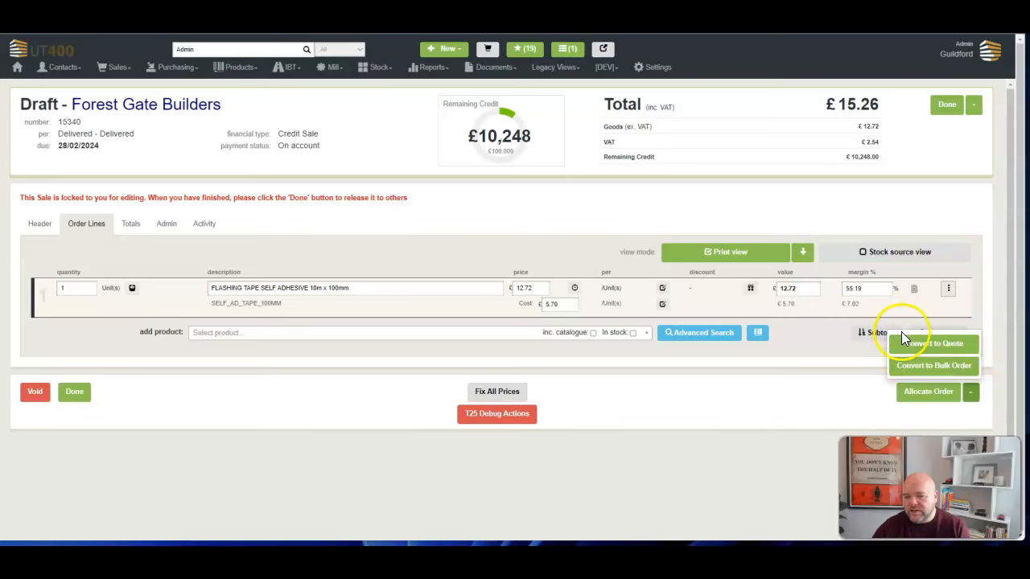
pyautogui.click(929, 391)
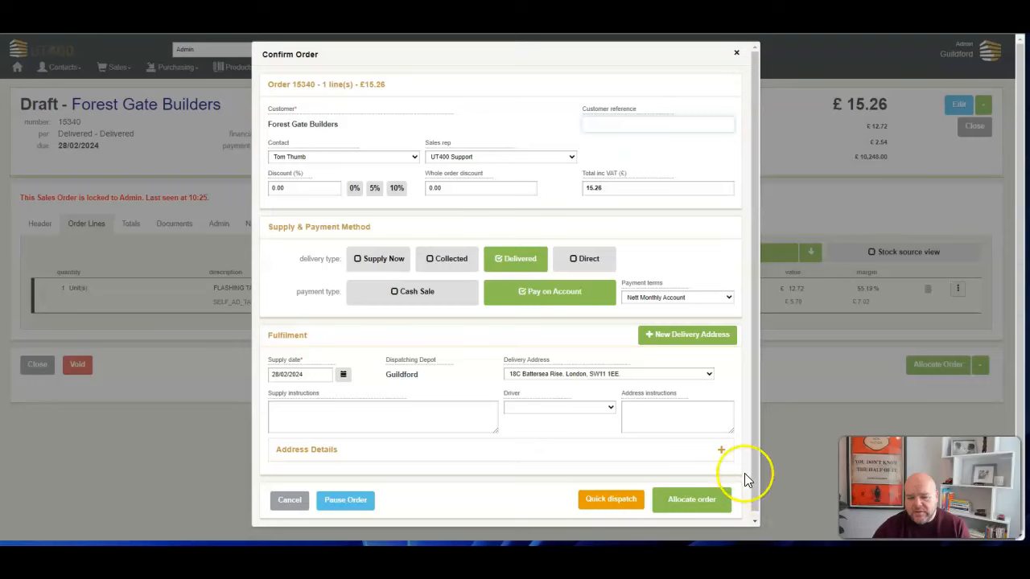
pyautogui.click(680, 515)
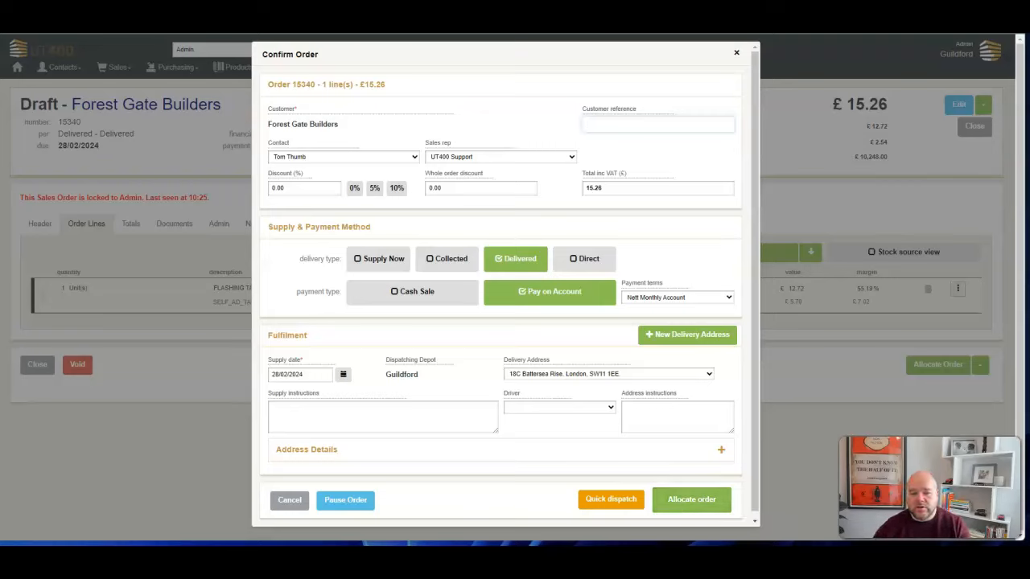
pyautogui.click(608, 510)
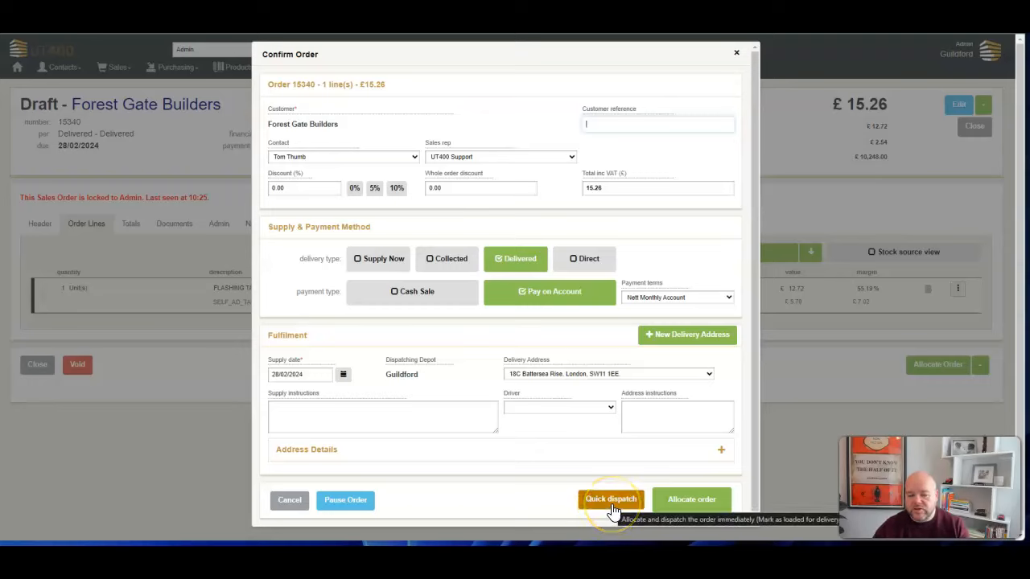
pyautogui.click(612, 505)
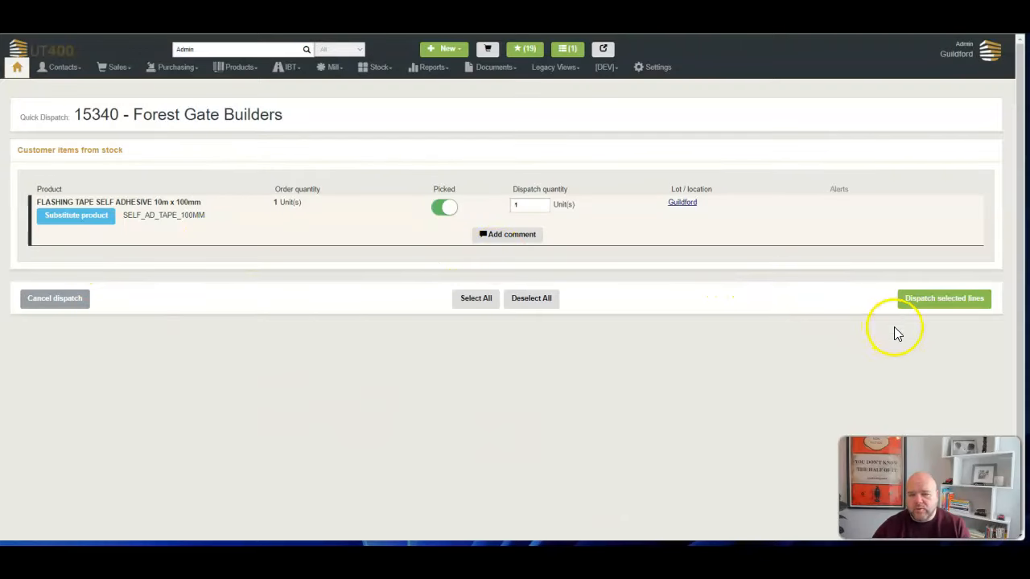
# - Dispatch the picked flashing tape line with all its dispatch note documents, and confirm 1 unit as supplied
pyautogui.click(938, 302)
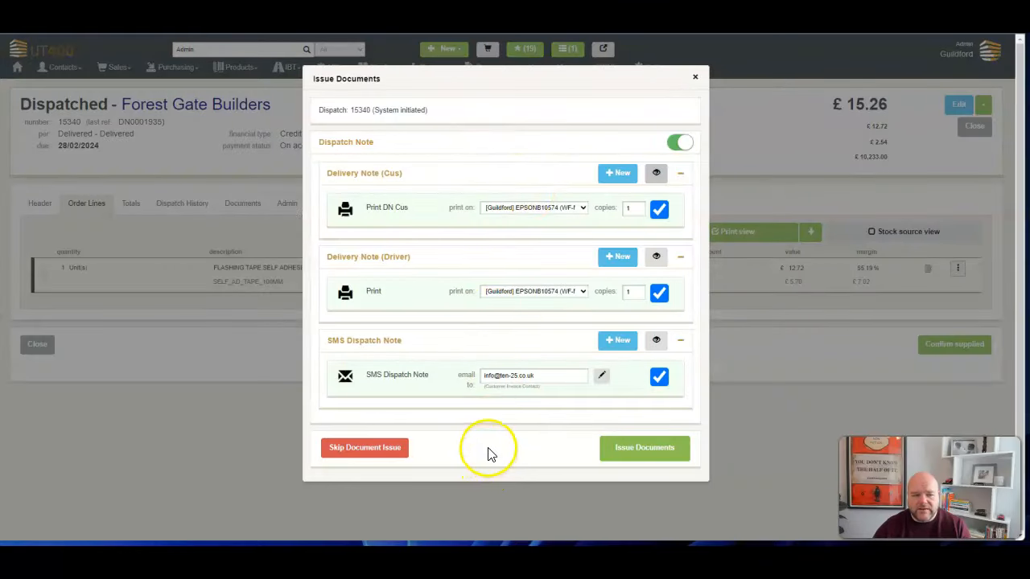
pyautogui.click(652, 449)
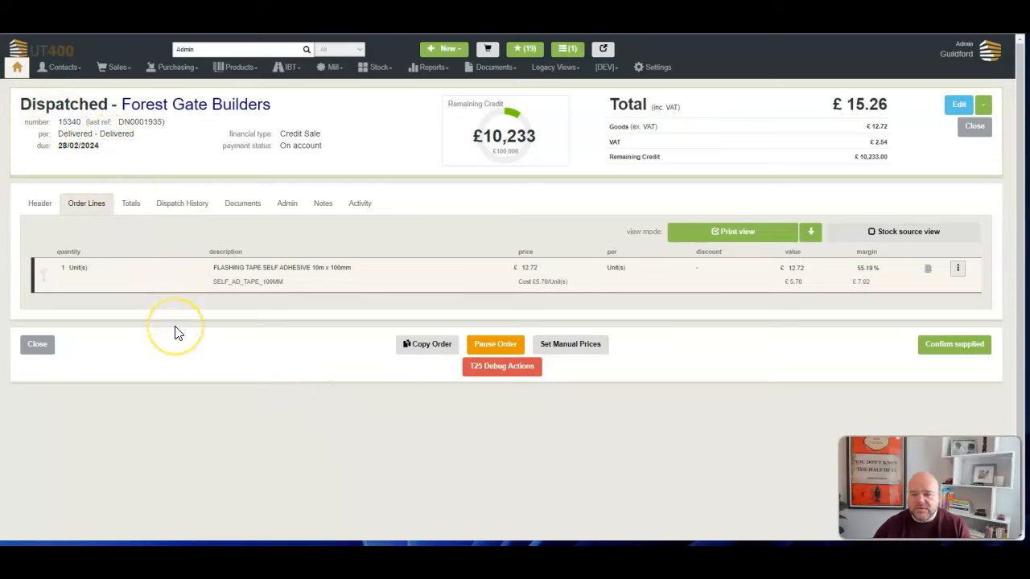
pyautogui.click(964, 346)
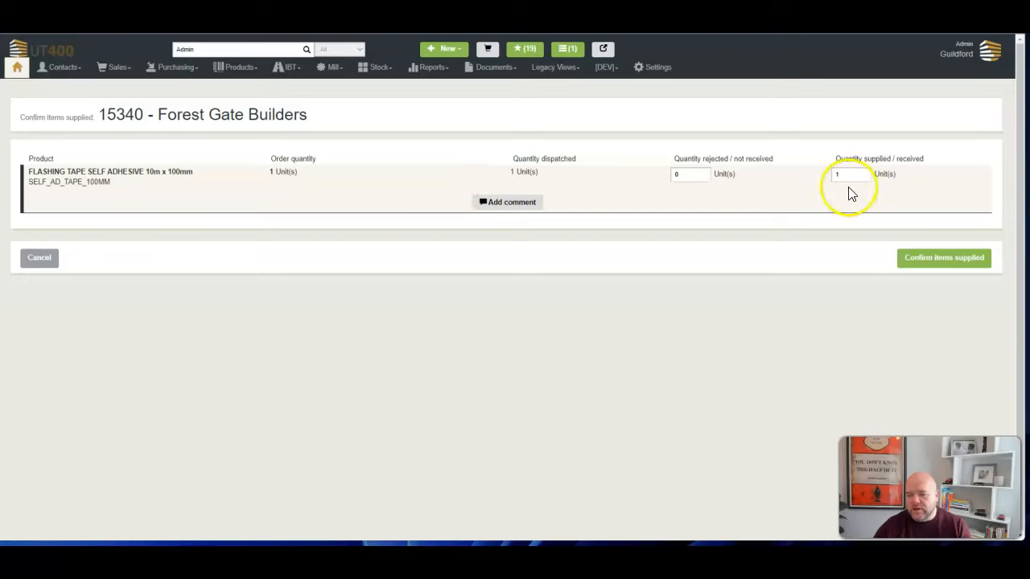
pyautogui.click(936, 258)
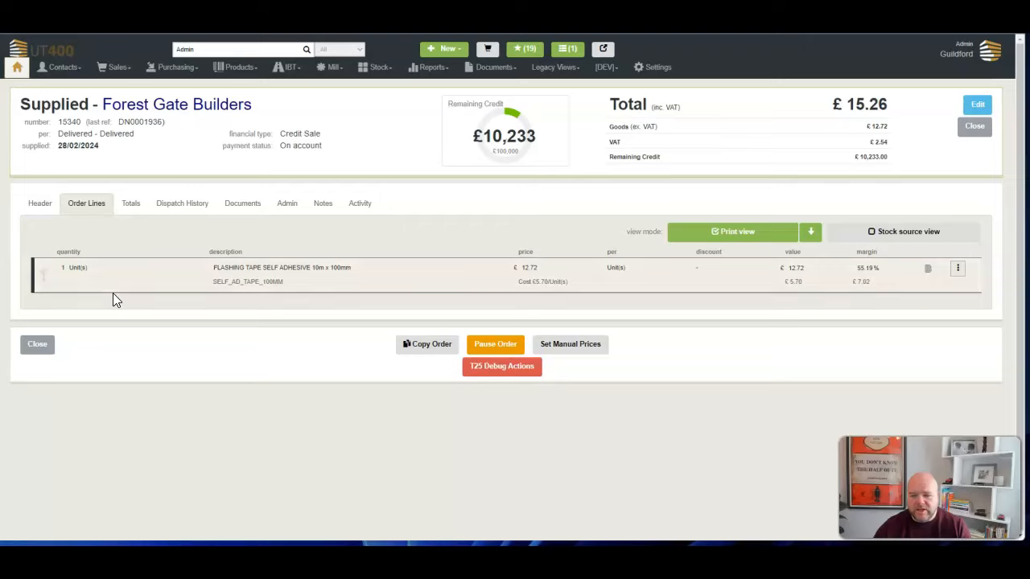
# - Create another delivered sales order for Forest Gate Builders with Cash Sale as the payment type
pyautogui.click(445, 48)
pyautogui.click(445, 70)
pyautogui.click(346, 234)
pyautogui.click(334, 265)
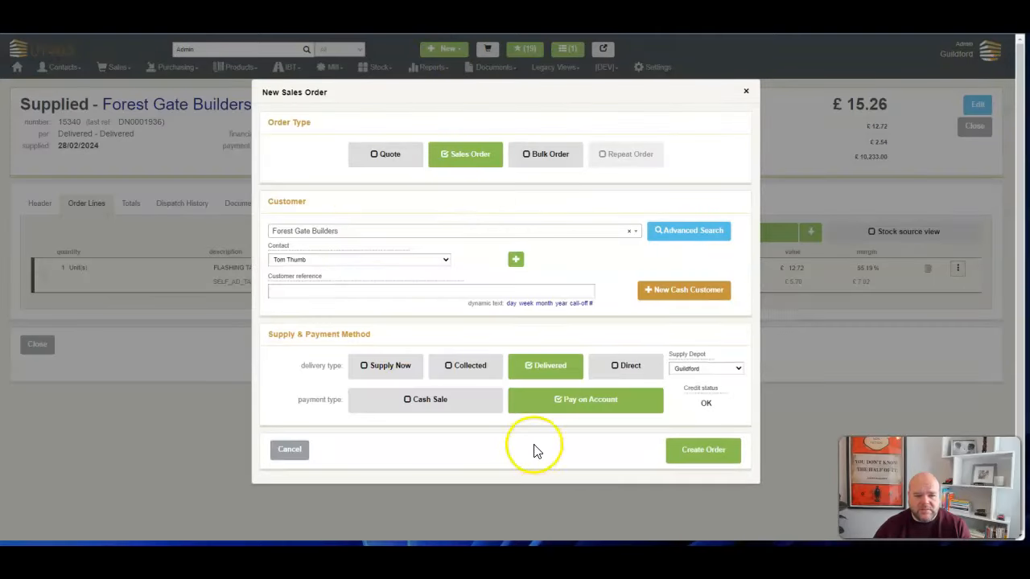
pyautogui.click(414, 398)
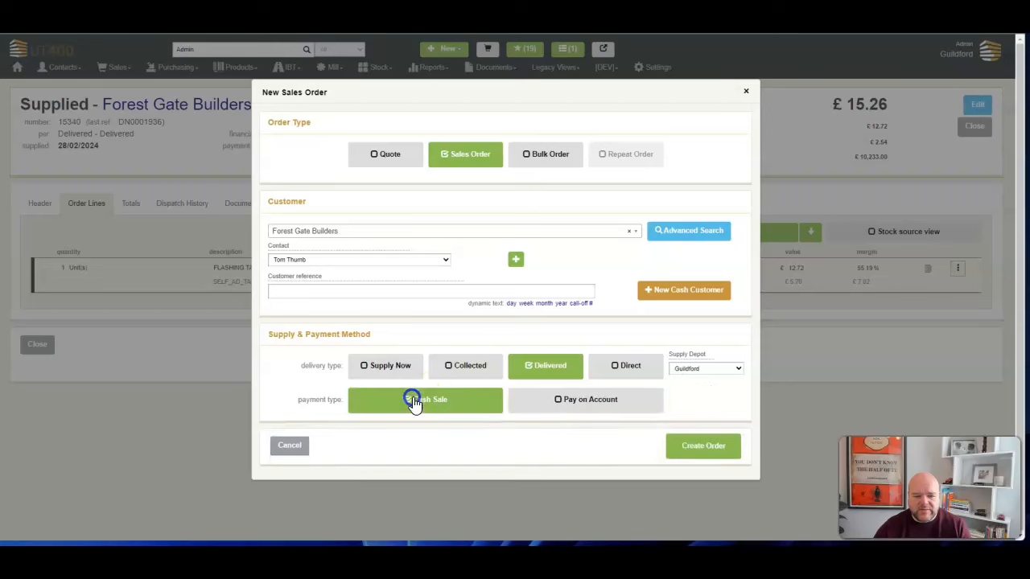
pyautogui.click(696, 449)
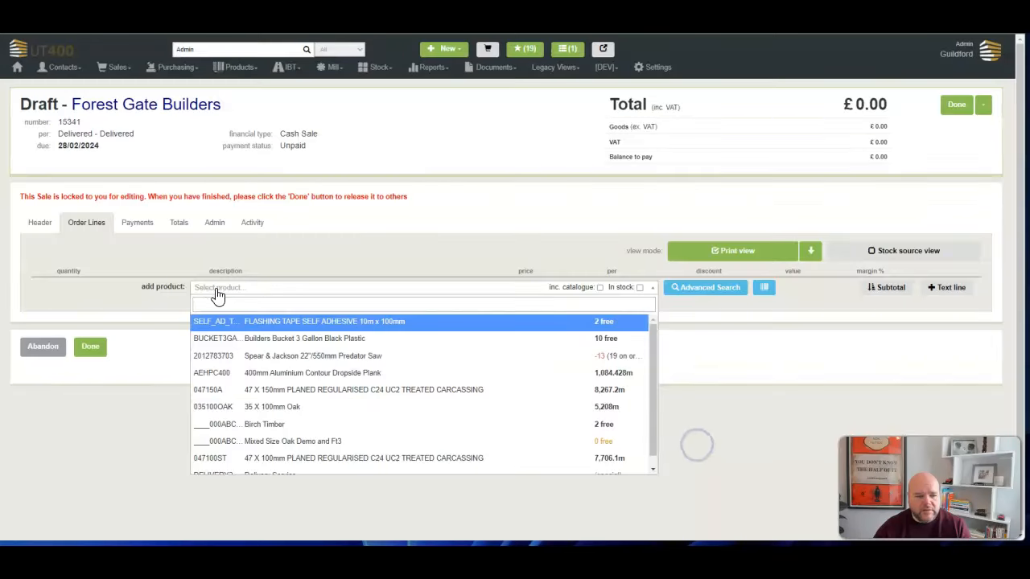
# - Add 1 unit of FLASHING TAPE SELF ADHESIVE 10m x 100mm to the cash sale order
pyautogui.click(263, 319)
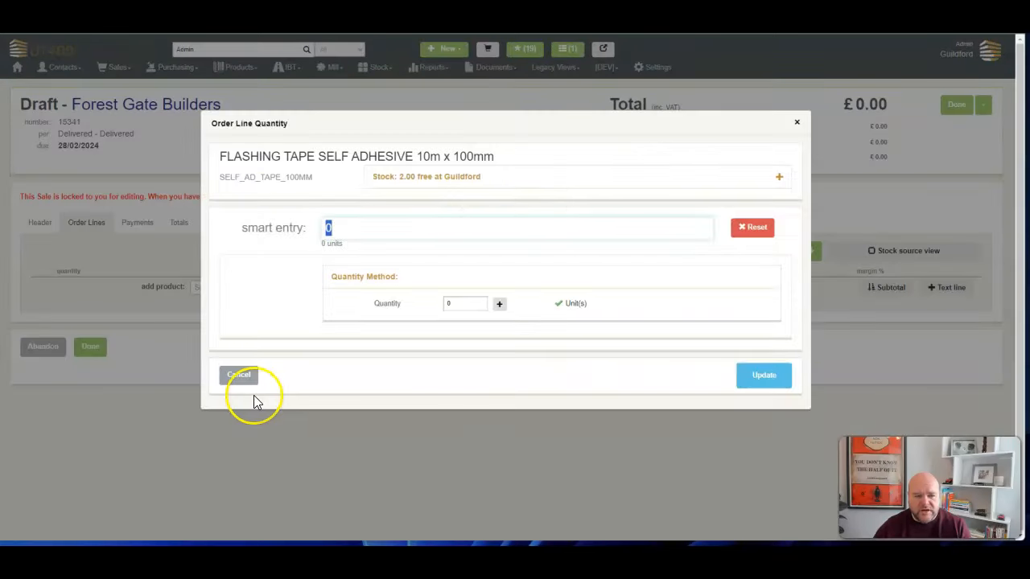
pyautogui.write('1')
pyautogui.press('Return')
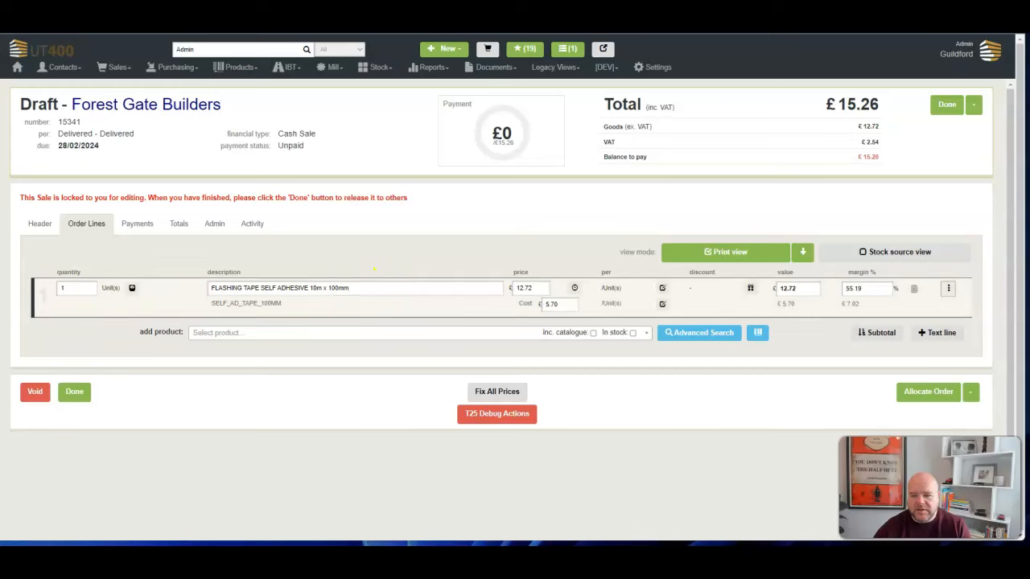
# - Confirm the delivered cash sale order with immediate payment and pay its full balance by card
pyautogui.click(932, 391)
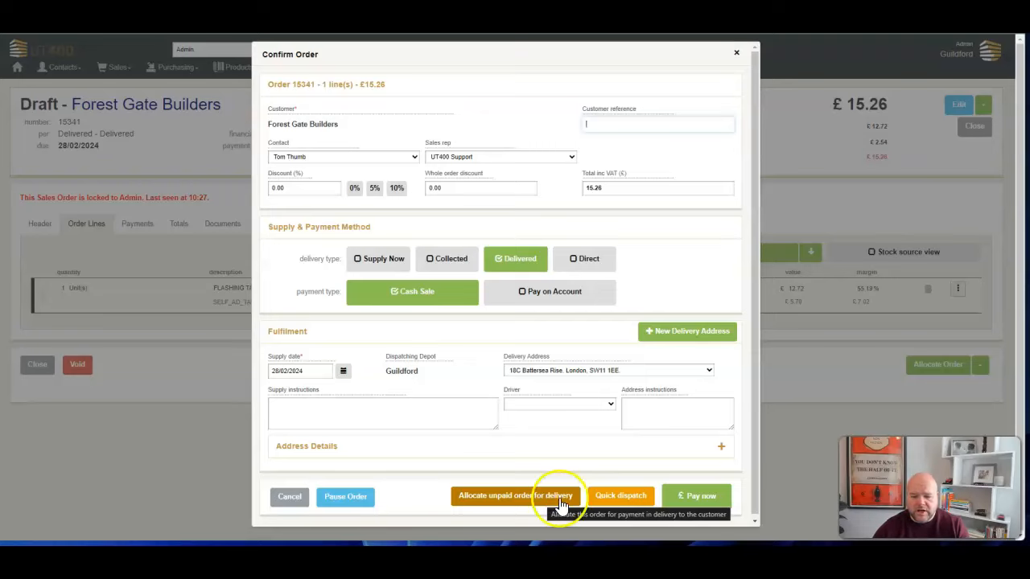
pyautogui.click(705, 499)
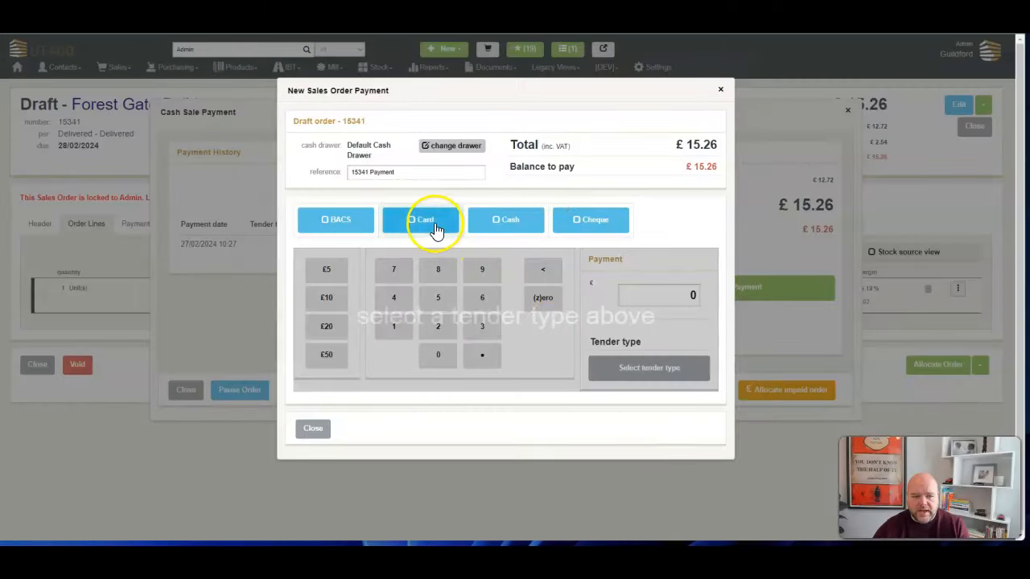
pyautogui.click(432, 221)
pyautogui.click(628, 385)
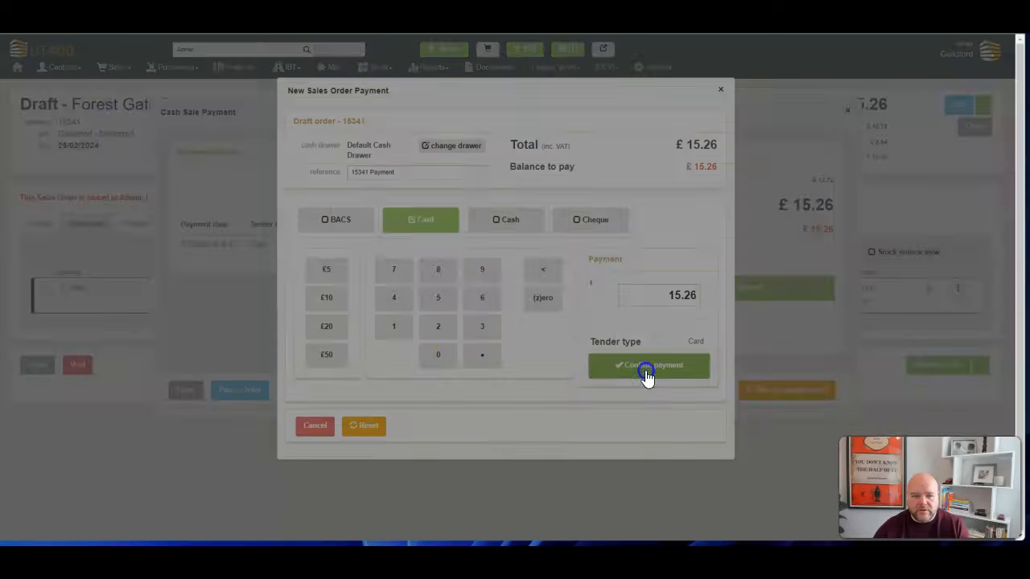
# - Allocate the paid order and issue its works order, order confirmation and proforma invoice
pyautogui.click(785, 391)
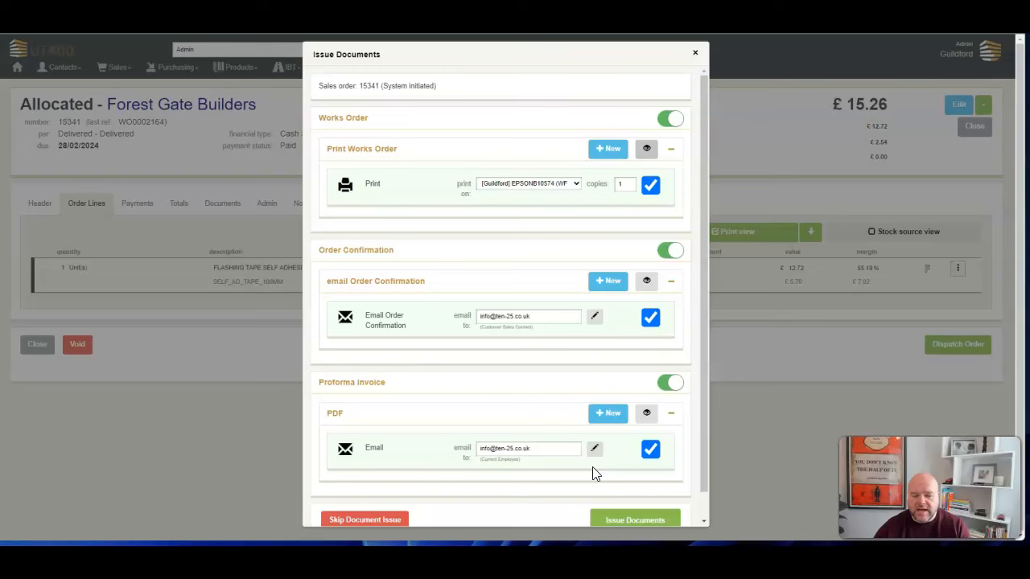
pyautogui.click(621, 519)
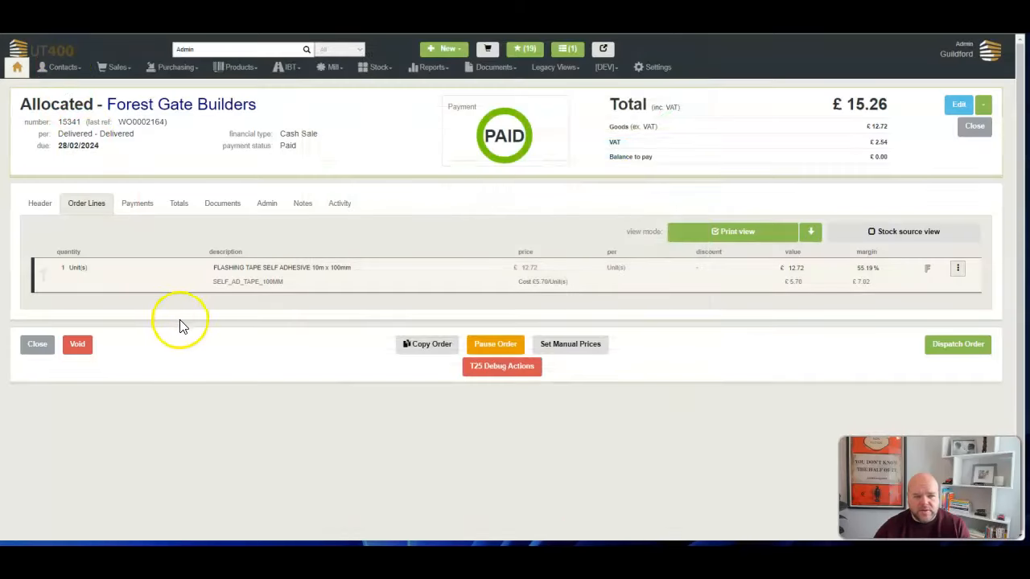
# - Dispatch the picked flashing tape line on the paid delivered order and issue its customer, driver and SMS dispatch notes
pyautogui.click(957, 354)
pyautogui.click(726, 465)
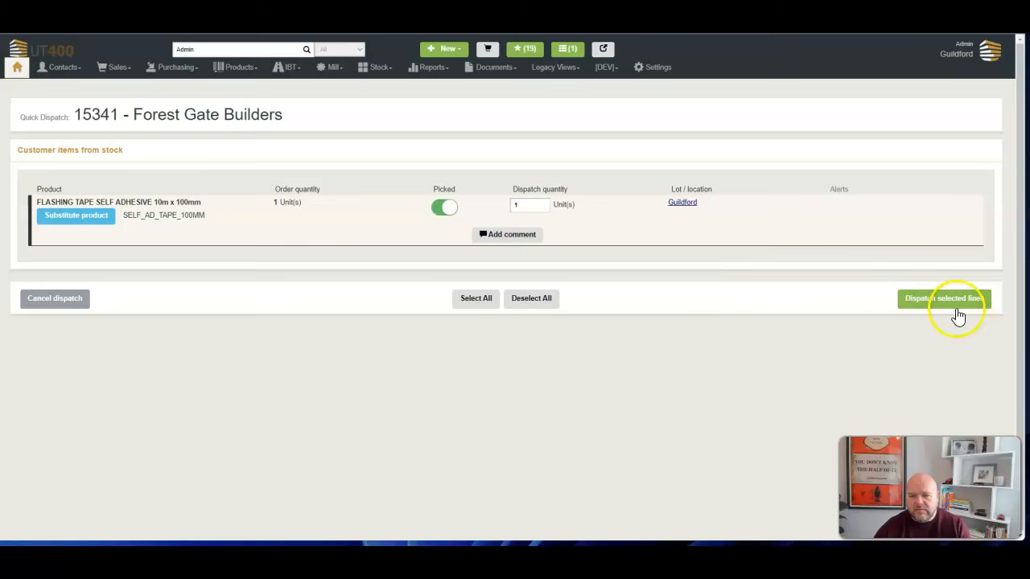
pyautogui.click(954, 309)
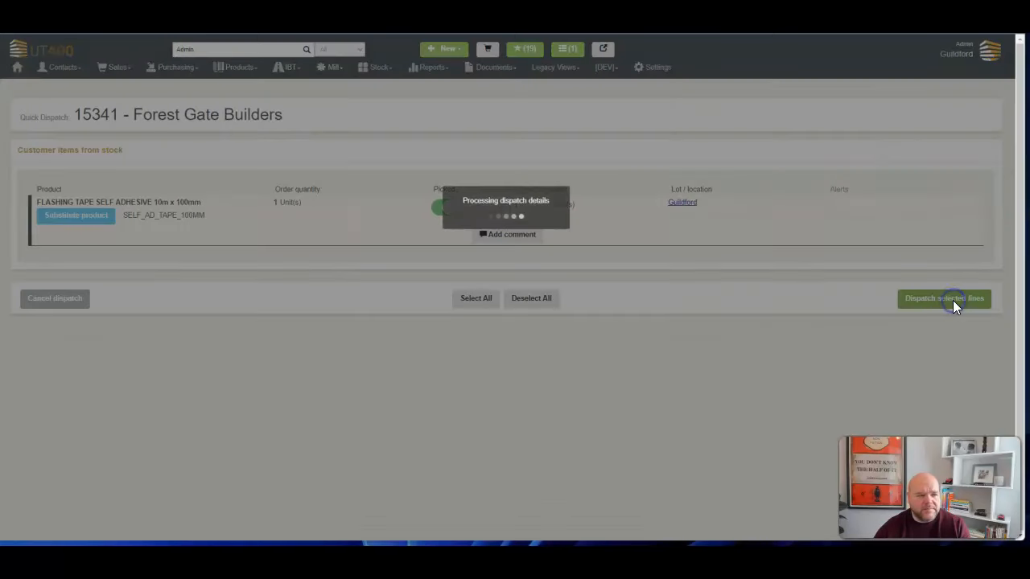
pyautogui.scroll(-1, 531, 403)
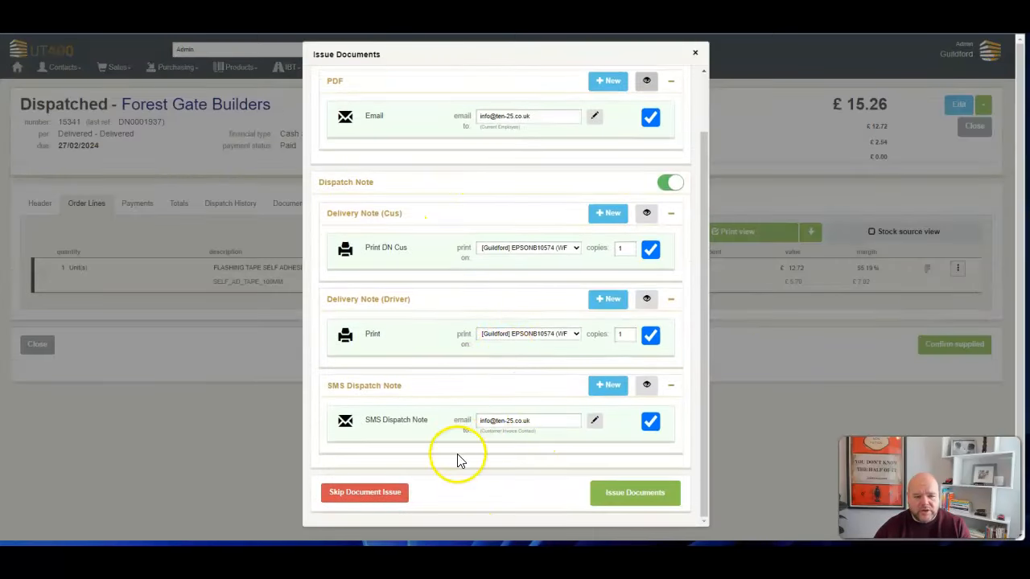
pyautogui.click(635, 492)
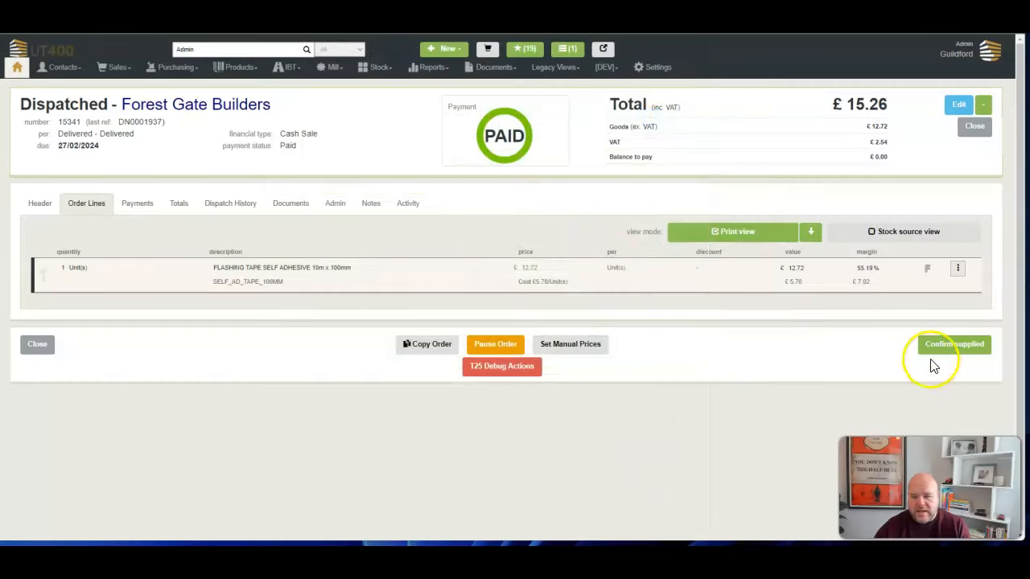
# - Confirm 1 unit as supplied on the dispatched order and issue the cash sale invoice by email and print
pyautogui.click(958, 346)
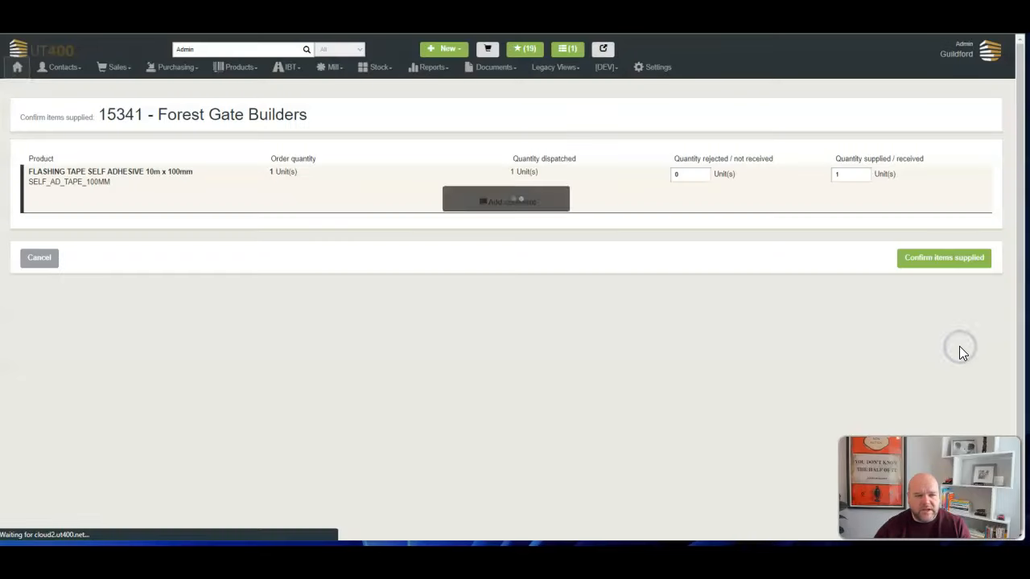
pyautogui.click(928, 259)
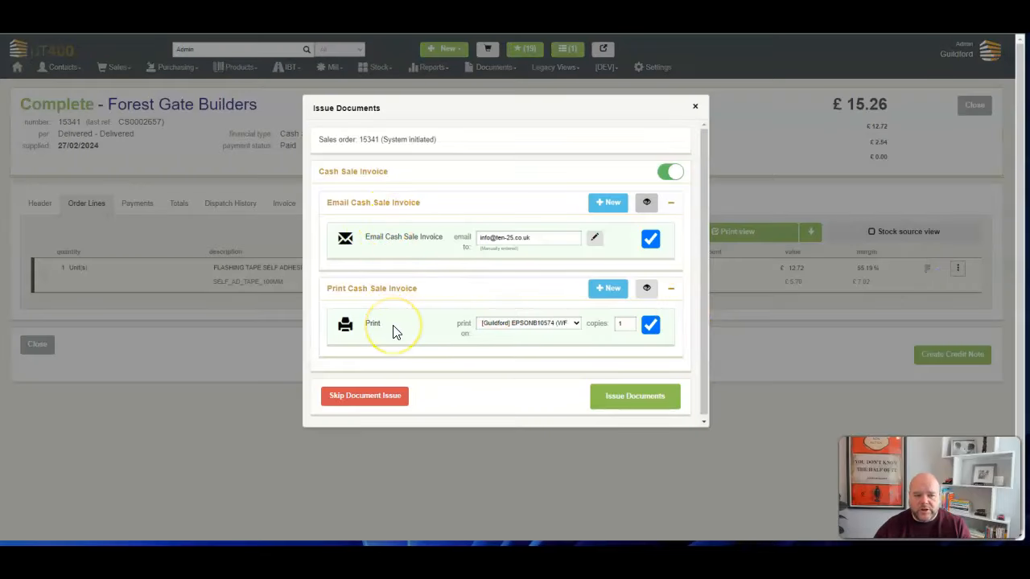
pyautogui.click(647, 403)
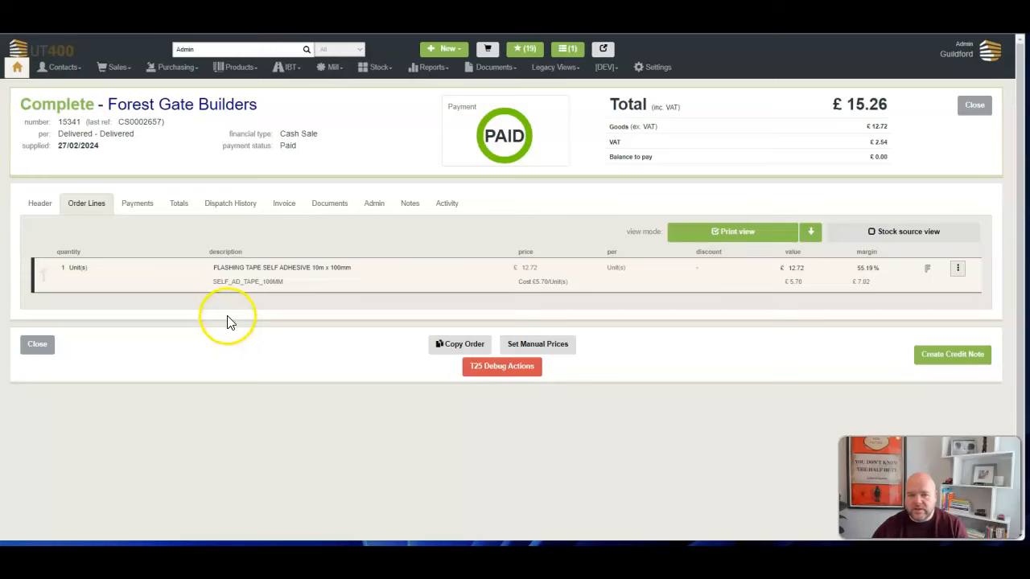
# - Create a new sales order for Forest Gate Builders with Collected delivery and Cash Sale as the payment type
pyautogui.click(438, 50)
pyautogui.click(448, 75)
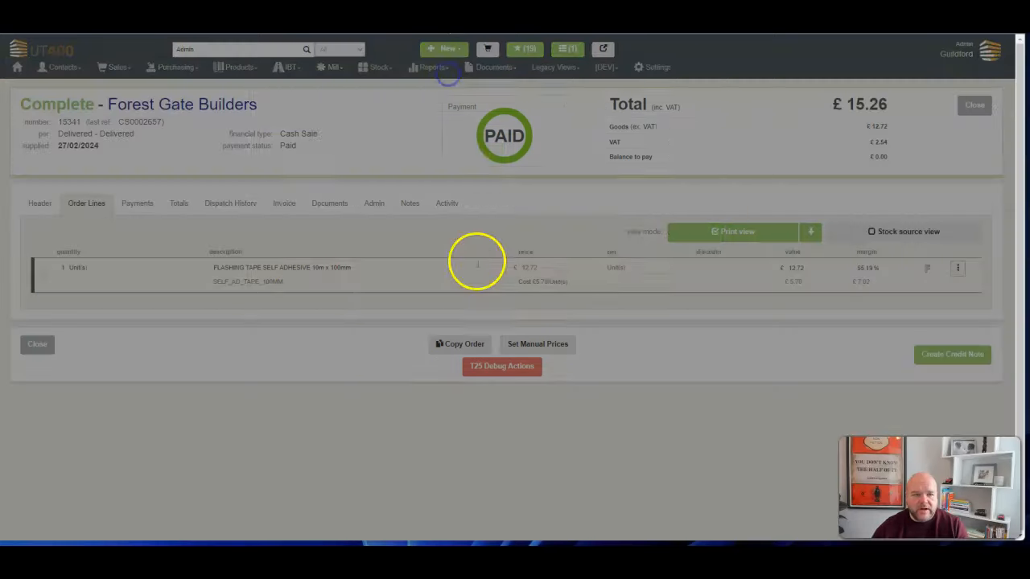
pyautogui.click(323, 230)
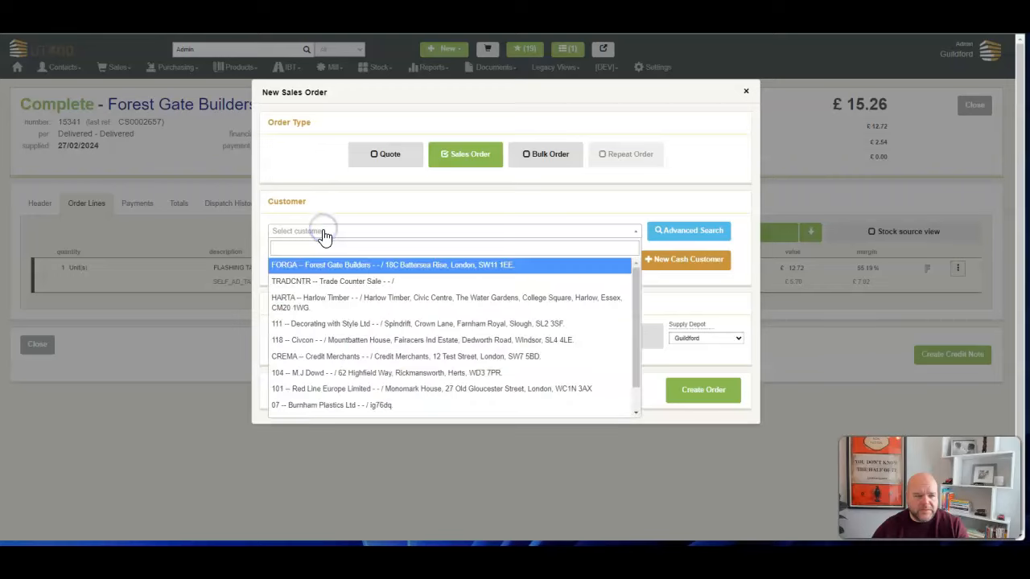
pyautogui.click(322, 266)
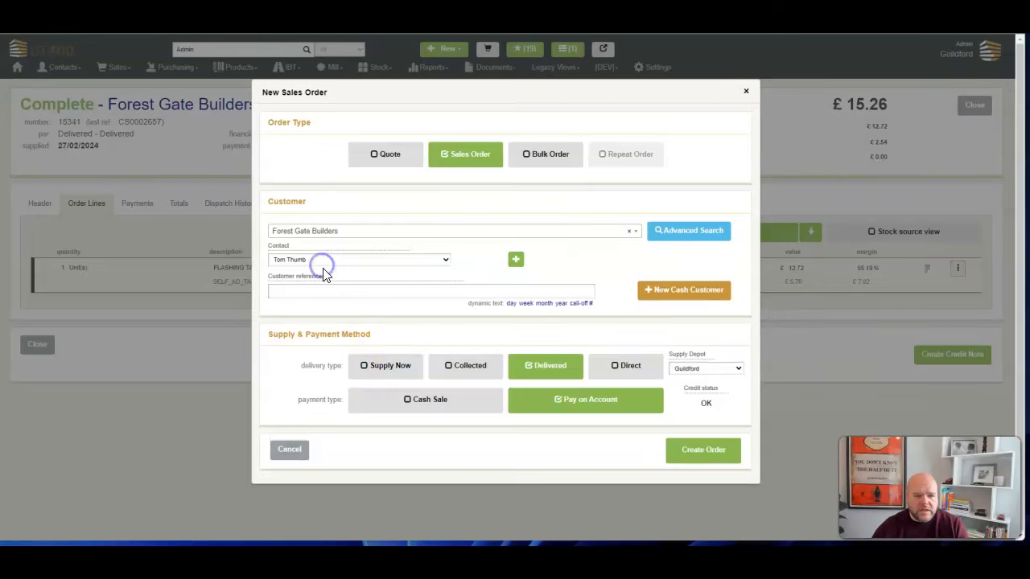
pyautogui.click(475, 374)
pyautogui.click(421, 402)
pyautogui.click(700, 448)
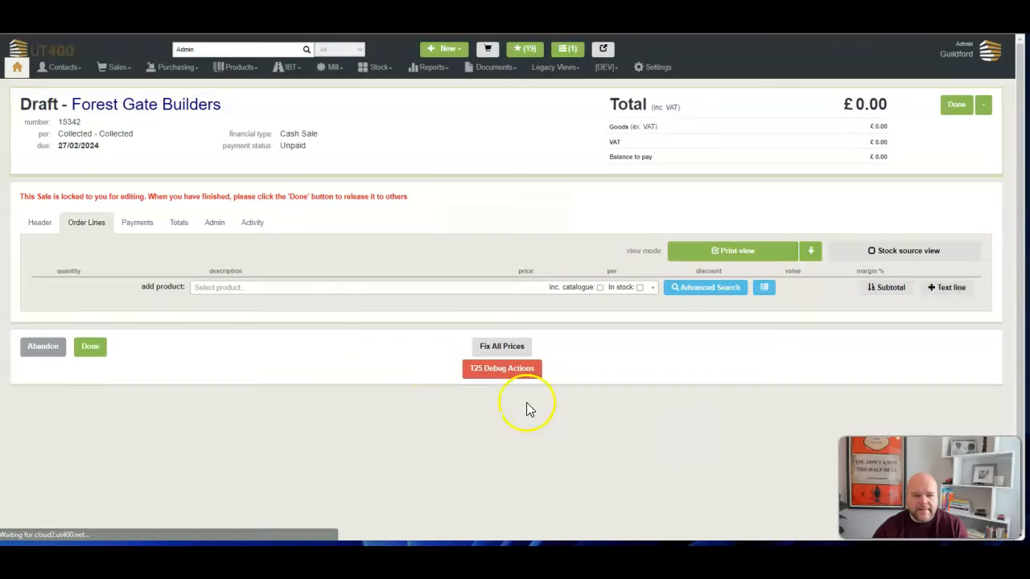
# - Add 1 unit of FLASHING TAPE SELF ADHESIVE 10m x 100mm to the collected order
pyautogui.click(345, 287)
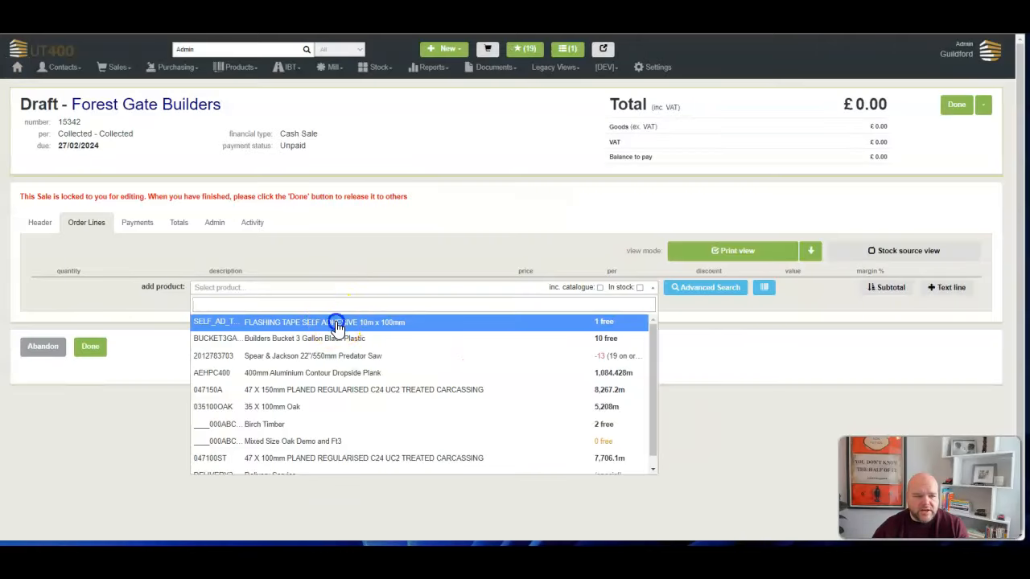
pyautogui.click(336, 322)
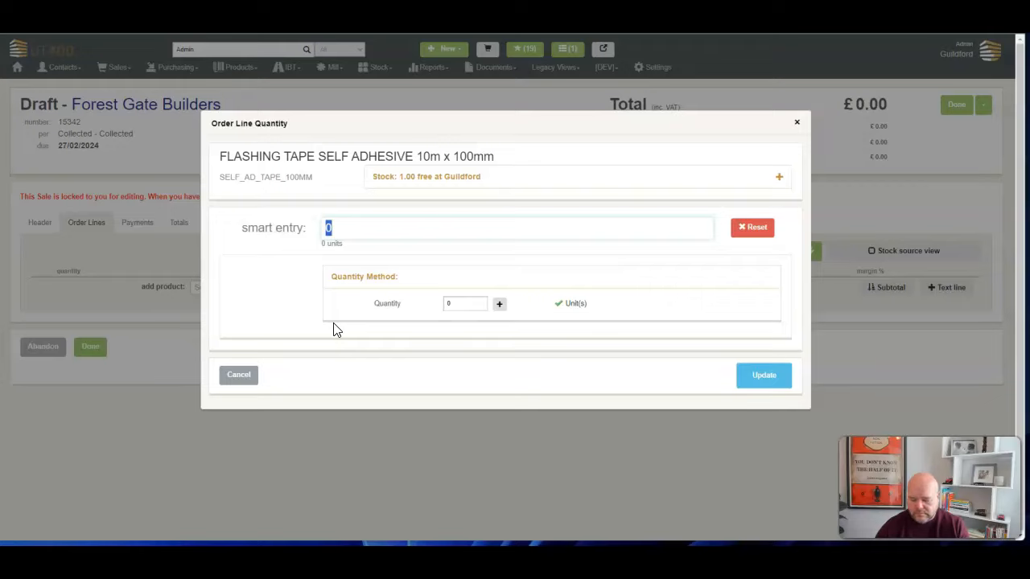
pyautogui.write('1')
pyautogui.press('Return')
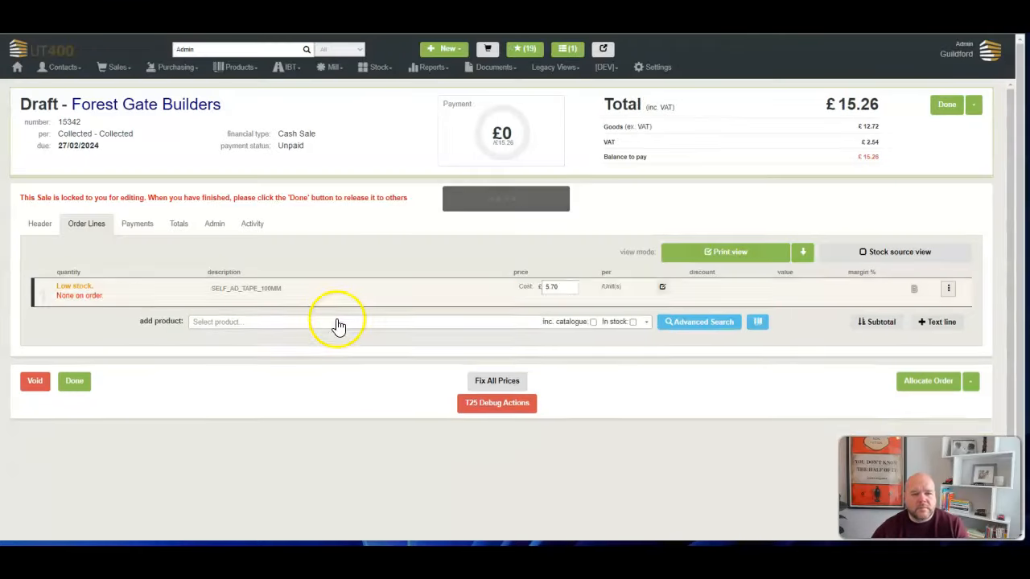
# - Confirm the collected order with immediate payment and pay the full £15.26 by card
pyautogui.click(911, 396)
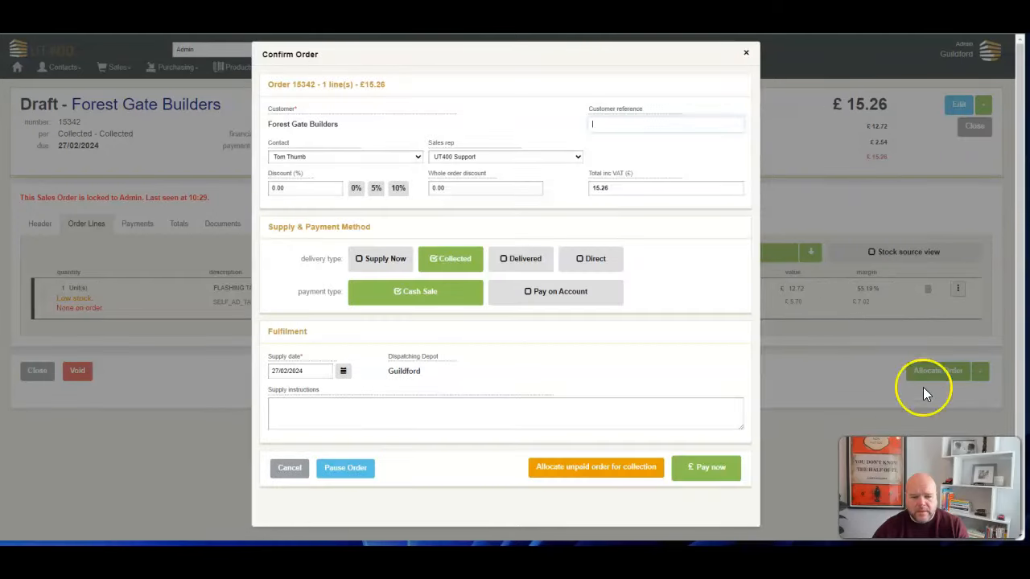
pyautogui.click(719, 463)
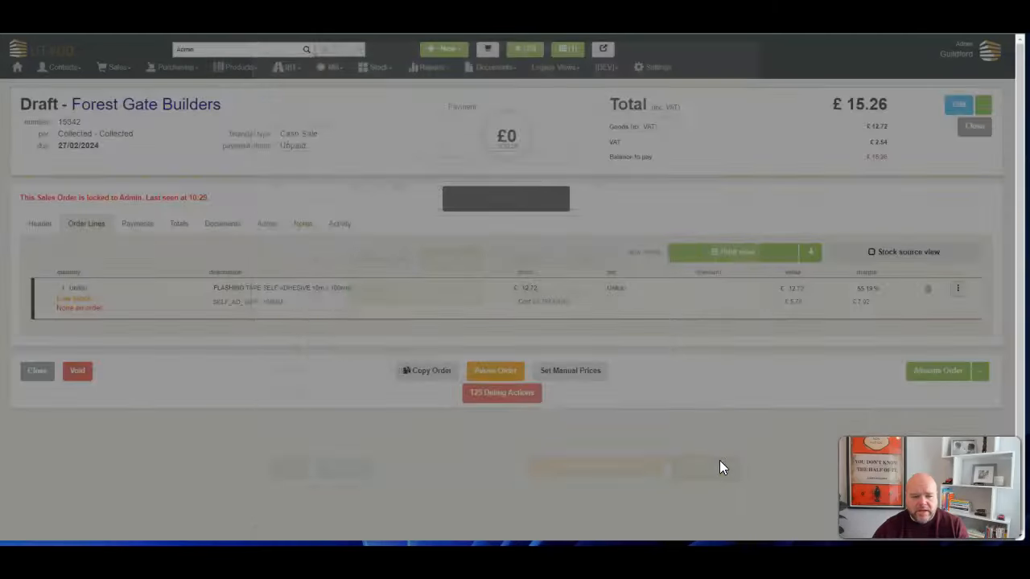
pyautogui.click(421, 219)
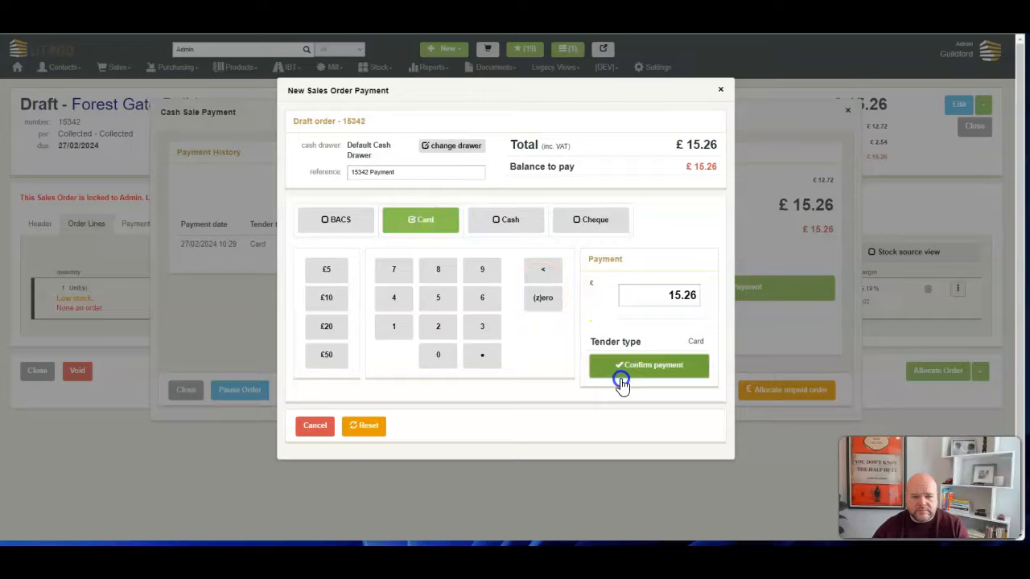
pyautogui.click(621, 381)
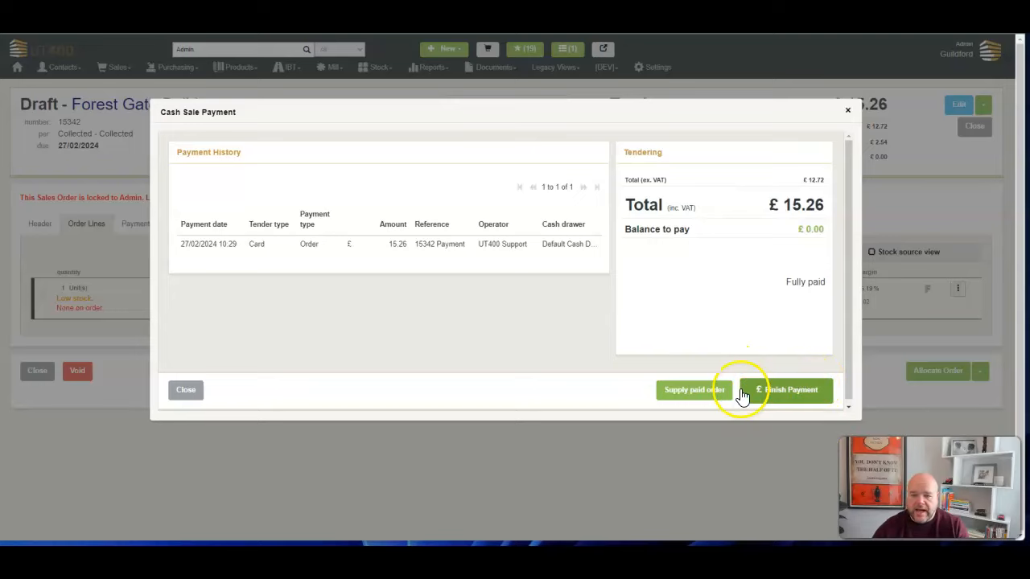
# - Supply the paid collected order and issue its cash sale invoice by email and print
pyautogui.click(677, 394)
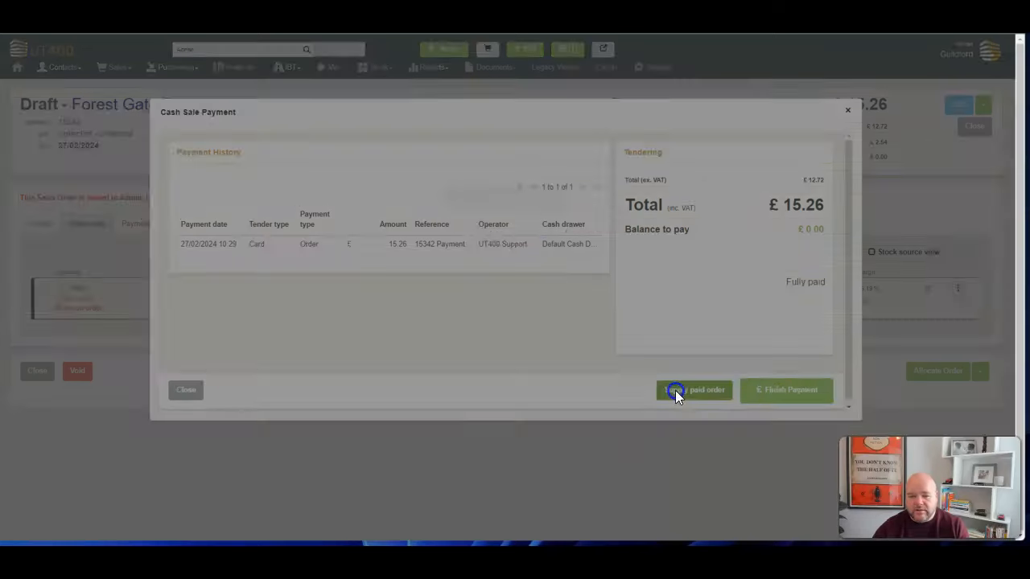
pyautogui.click(949, 299)
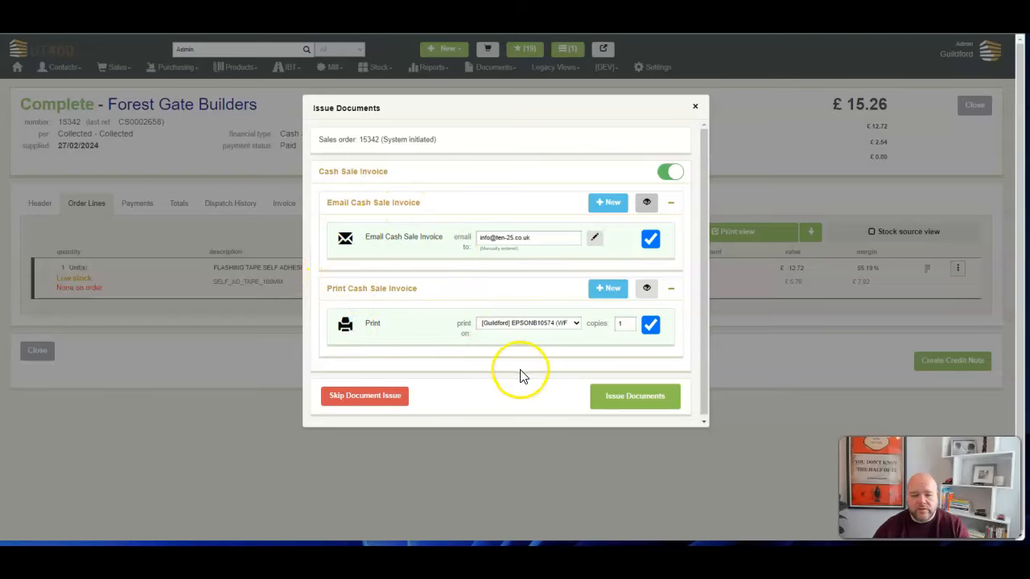
pyautogui.click(633, 396)
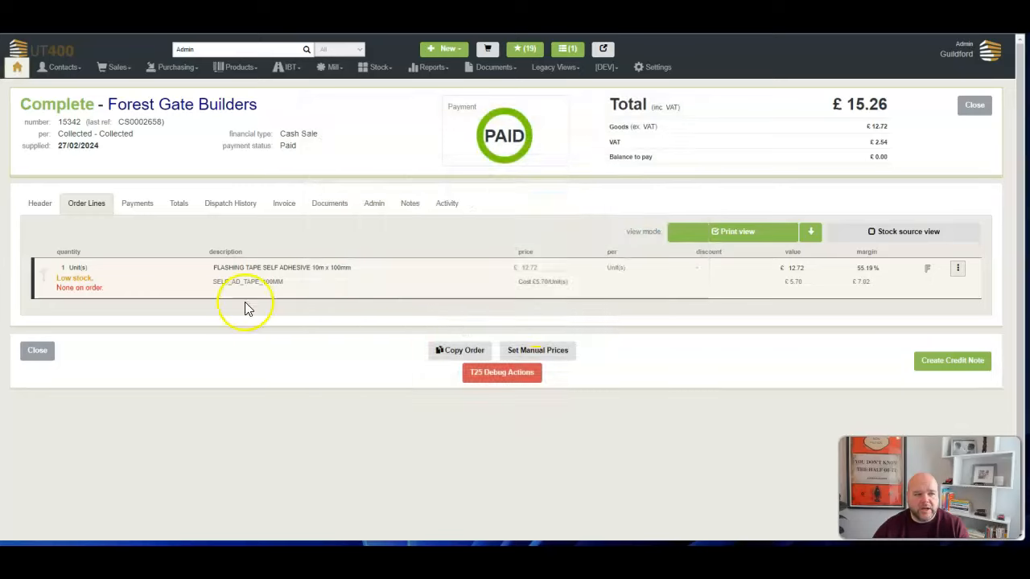